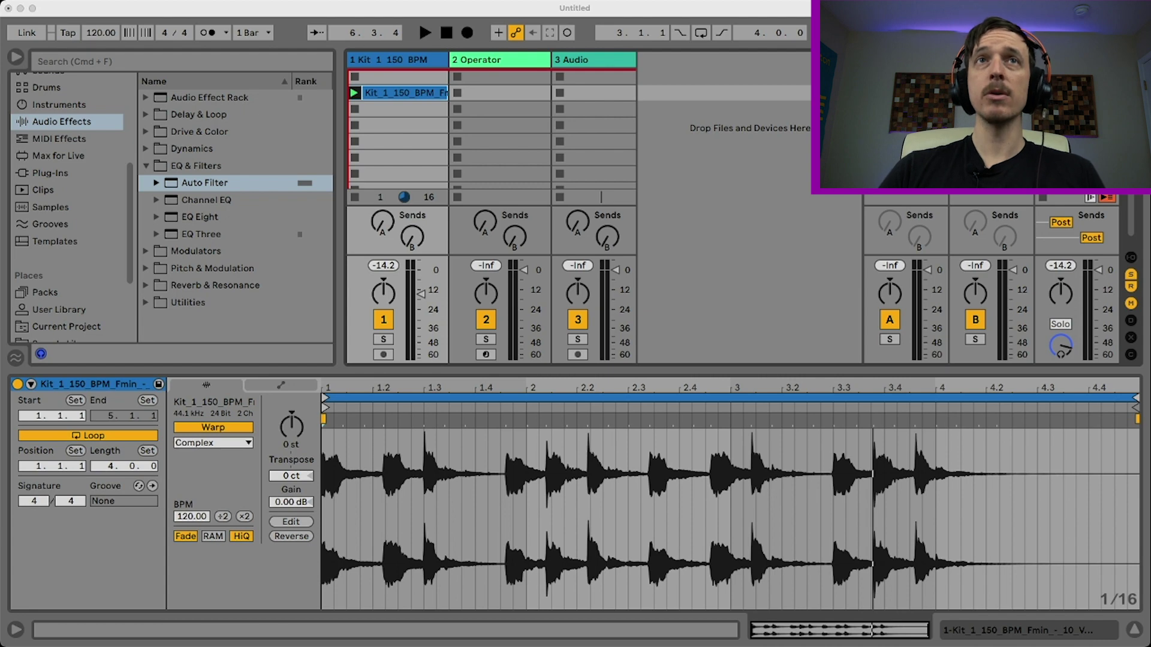
MIDI-map track 1's volume fader to note C1 and leave MIDI mapping mode
click(694, 363)
key(super+m)
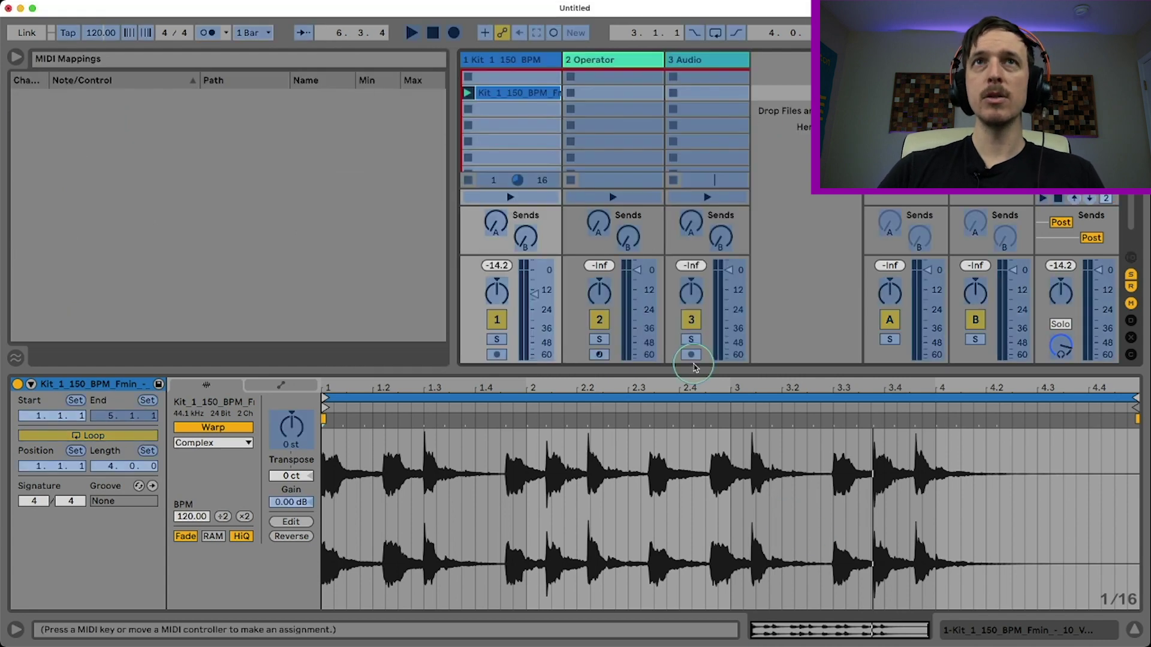
click(541, 319)
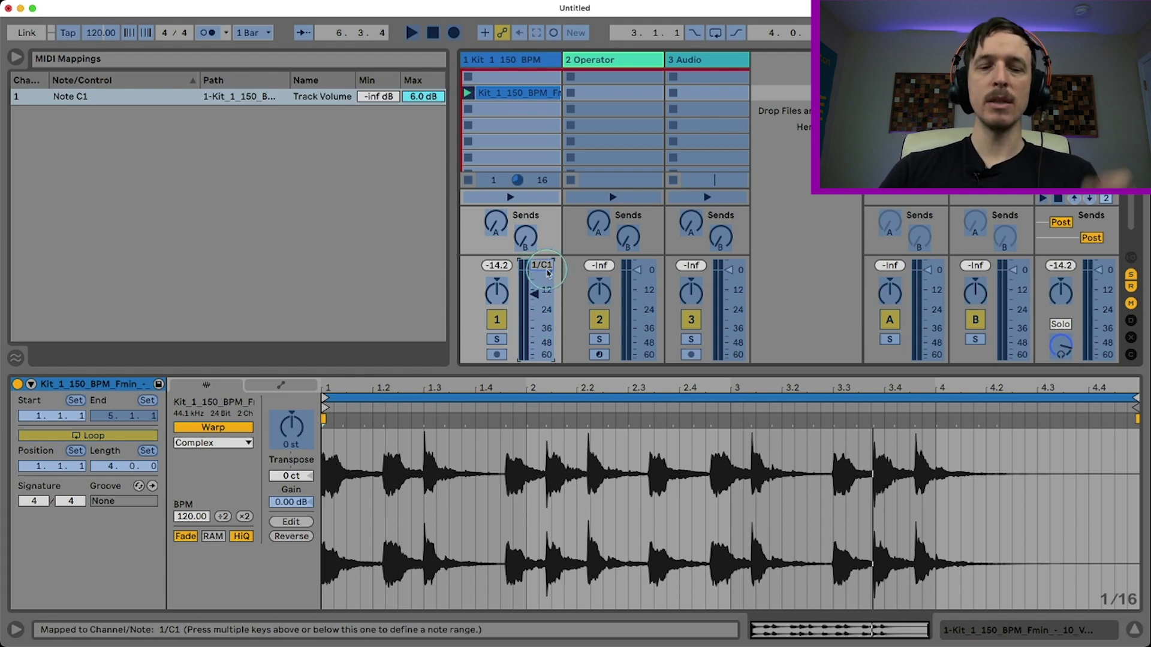
key(super+m)
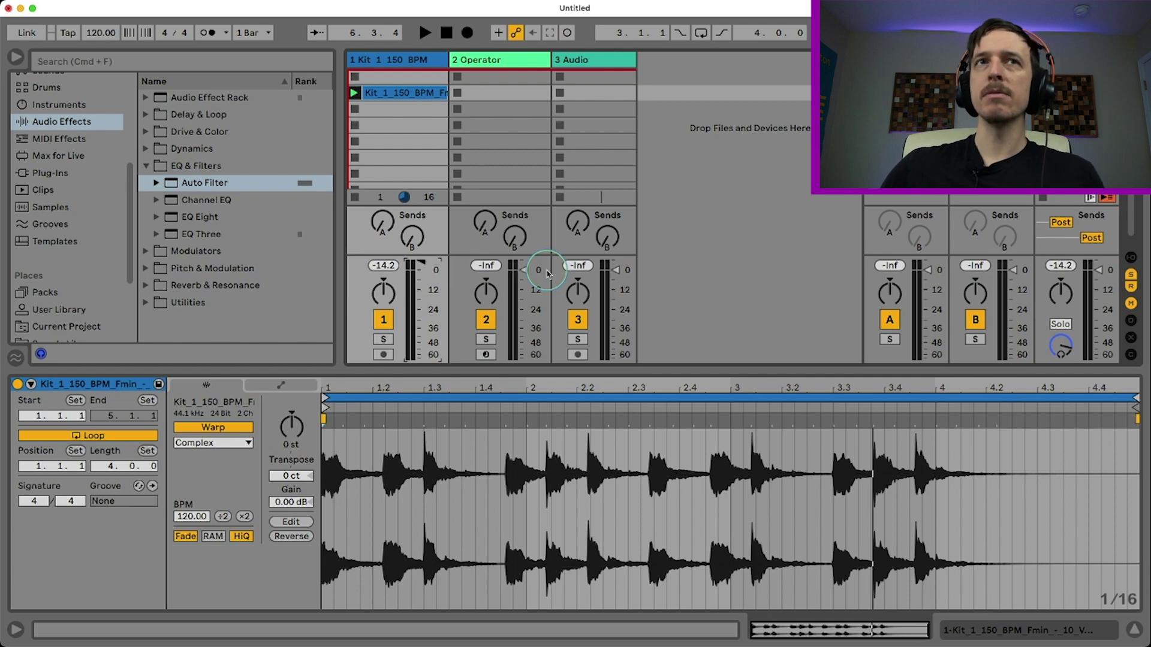
Limit the track volume mapping to a minimum of -30 dB and a maximum of -6 dB
key(super+m)
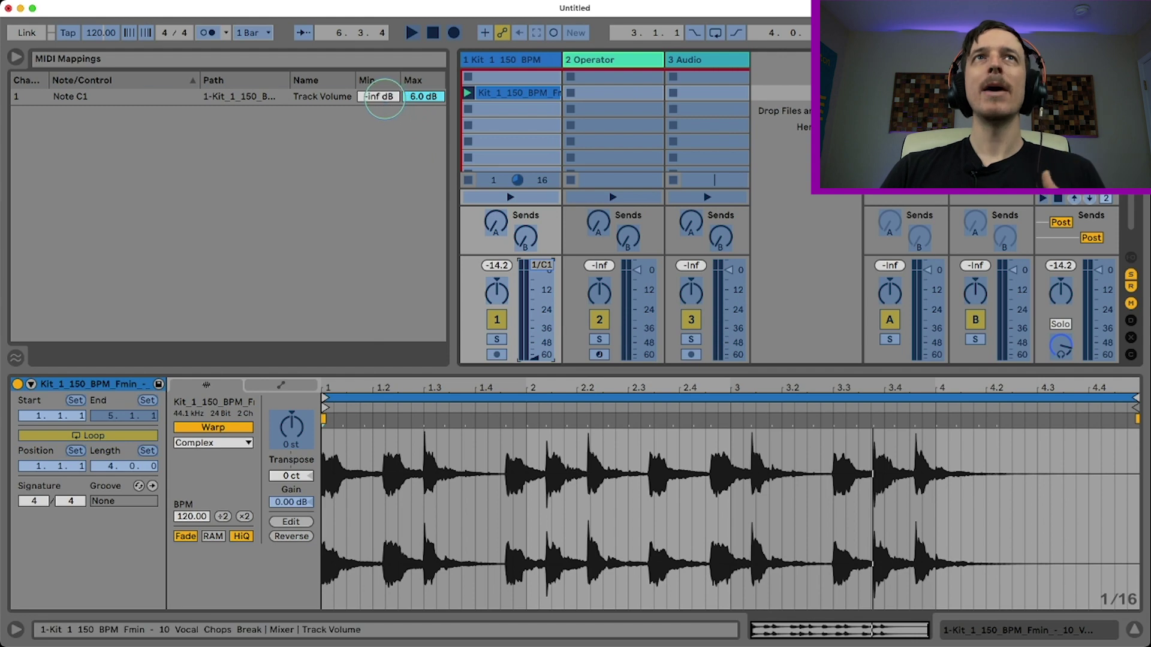
click(384, 98)
text(-30)
key(Return)
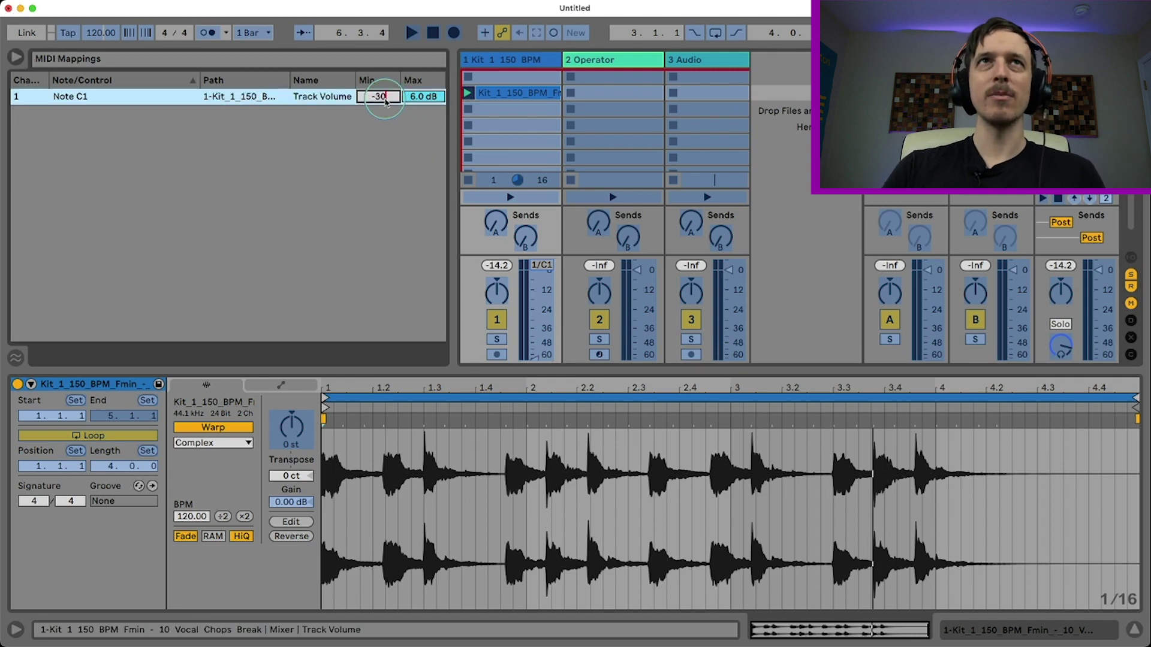
click(421, 98)
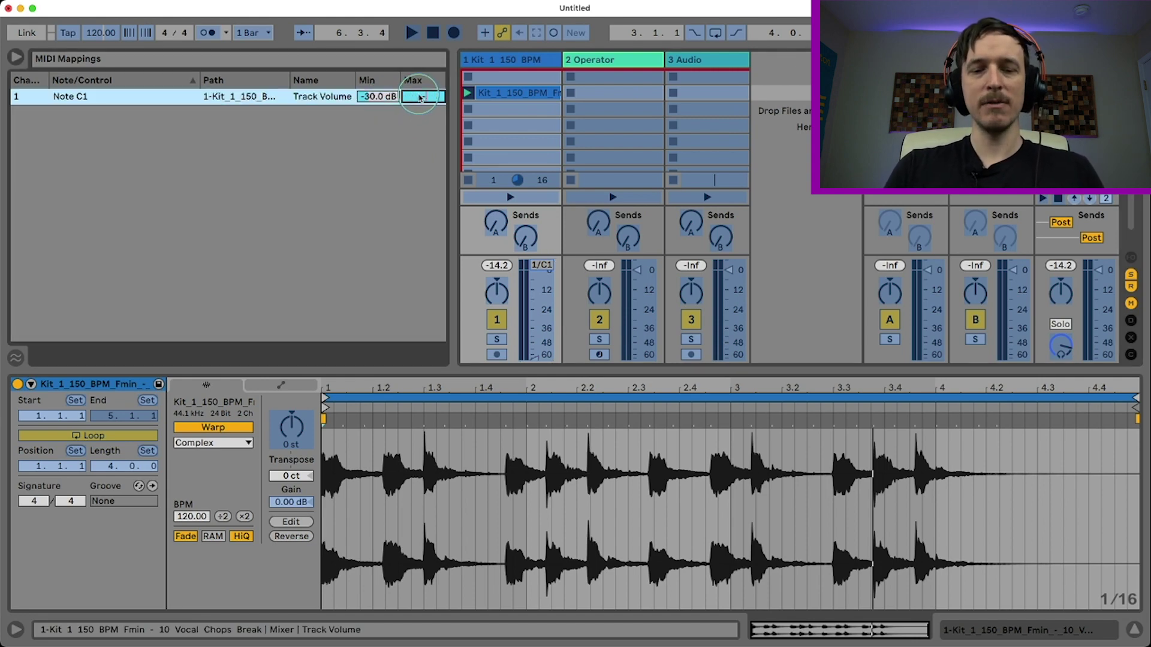
key(super+m)
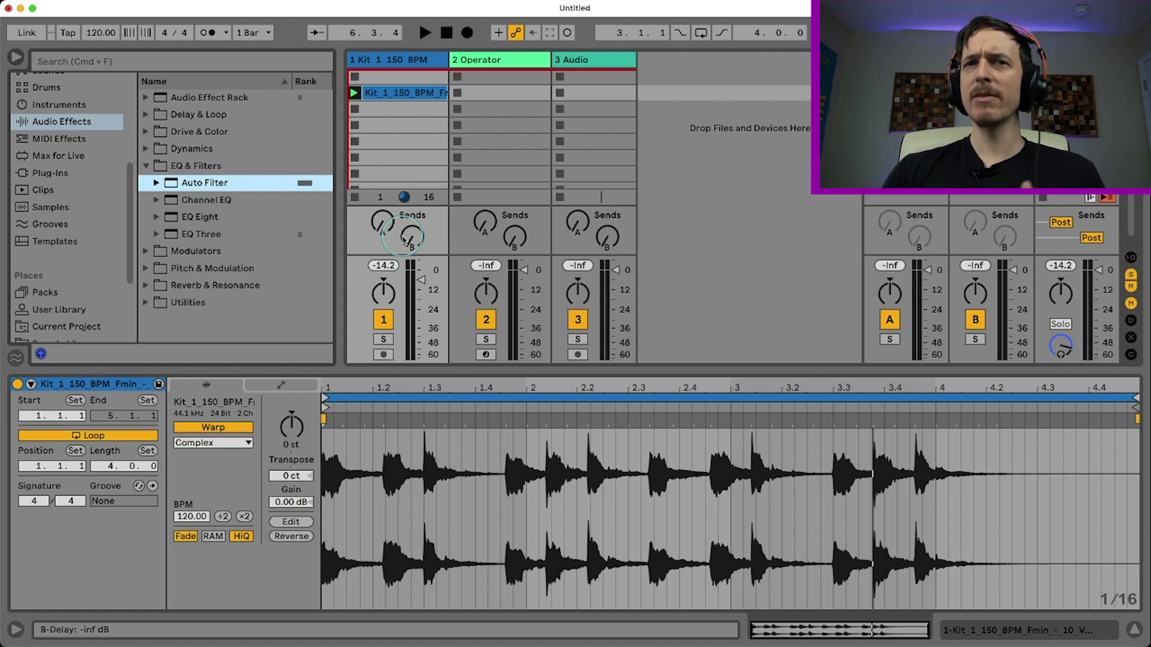
Extend track 1's volume mapping to the note range C1 to G1
key(super+m)
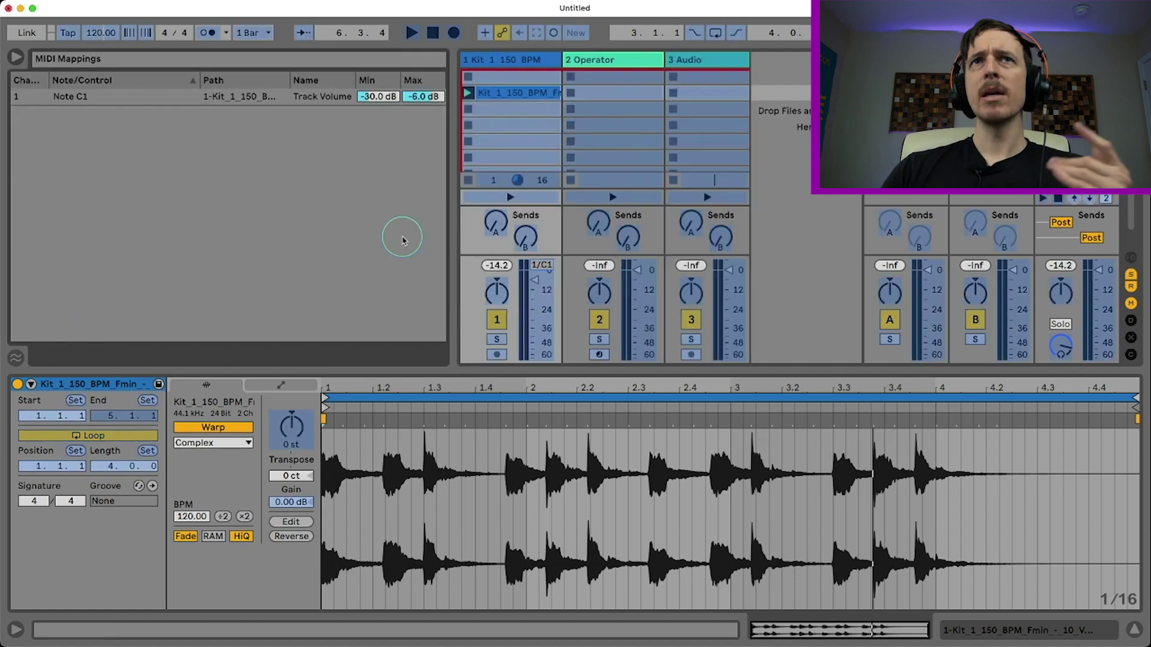
click(545, 323)
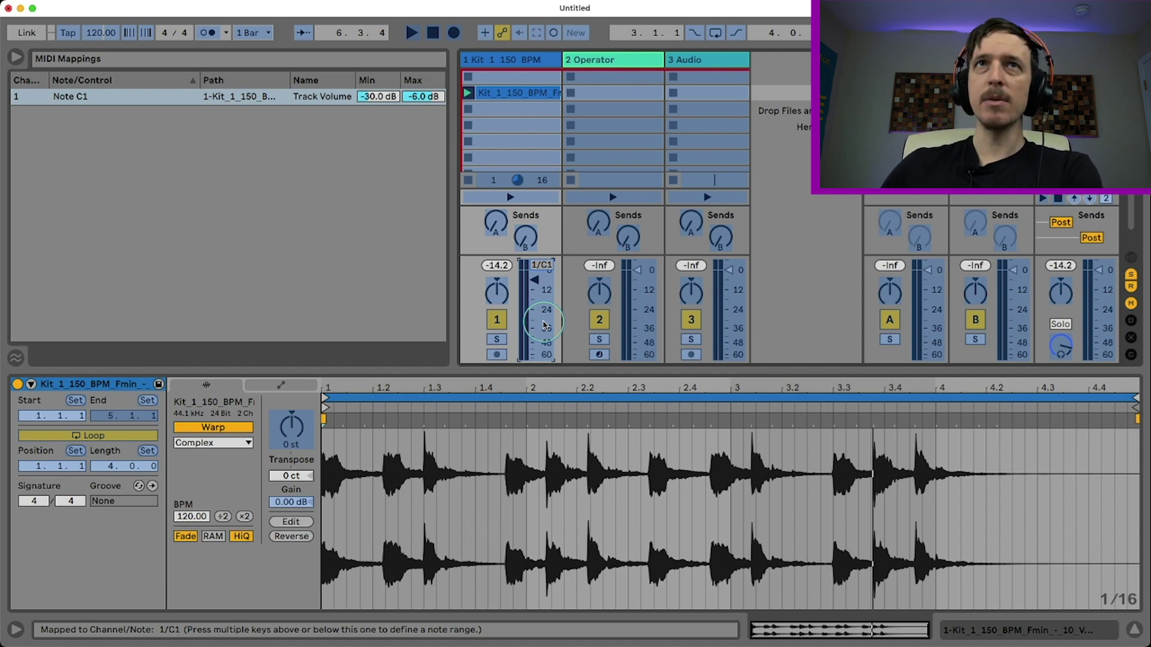
key(g)
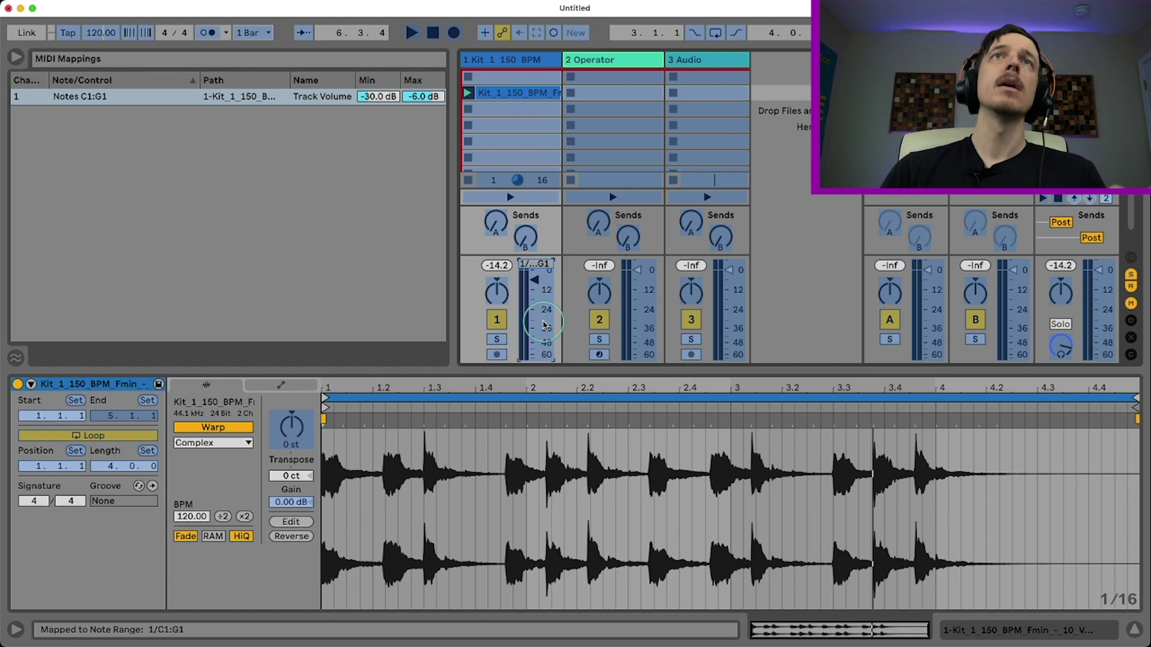
Reset the volume mapping's minimum to -inf dB and maximum to 6.0 dB, and play track 1's clip to try the mapped notes
click(378, 96)
key(Delete)
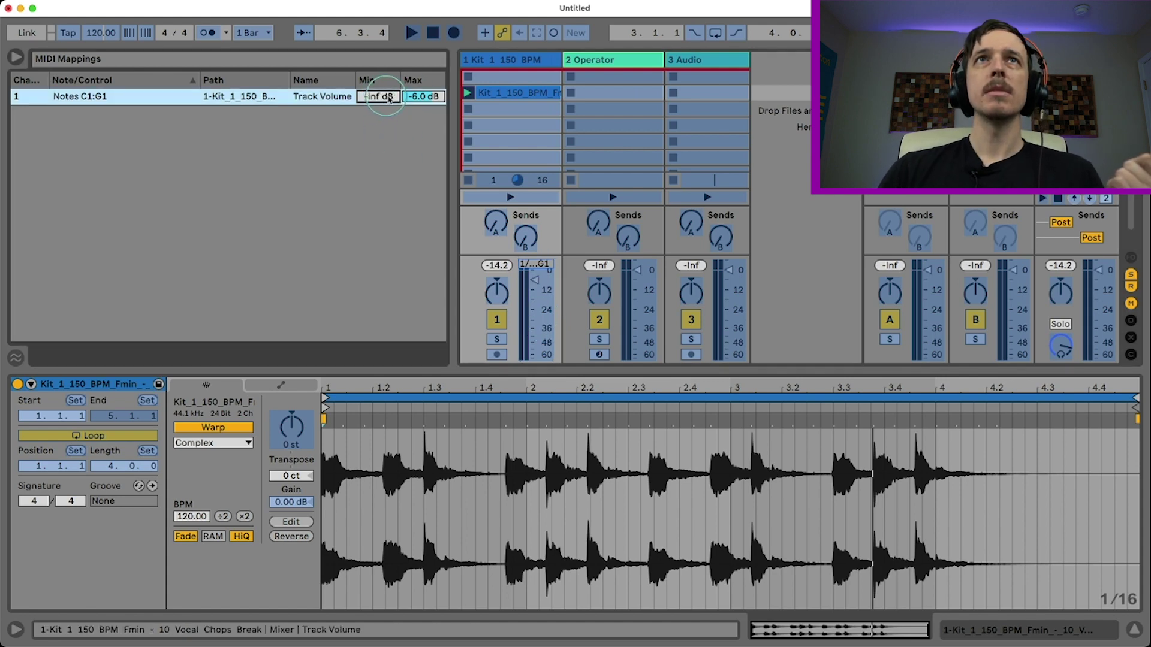
click(420, 97)
key(Delete)
key(super+m)
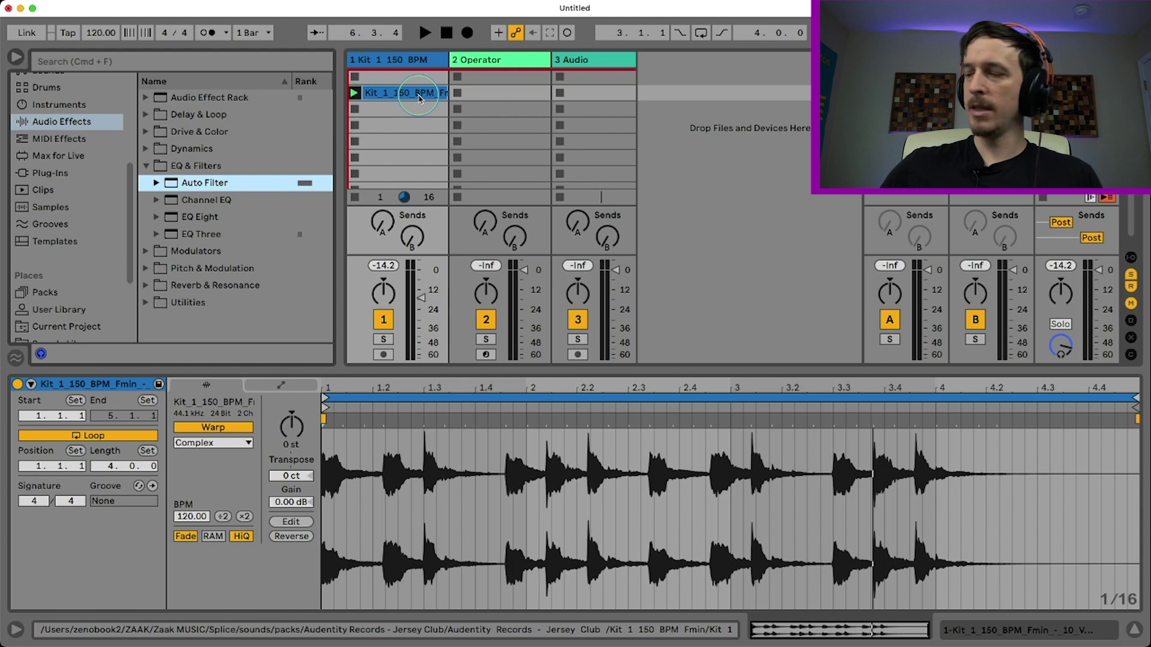
click(354, 93)
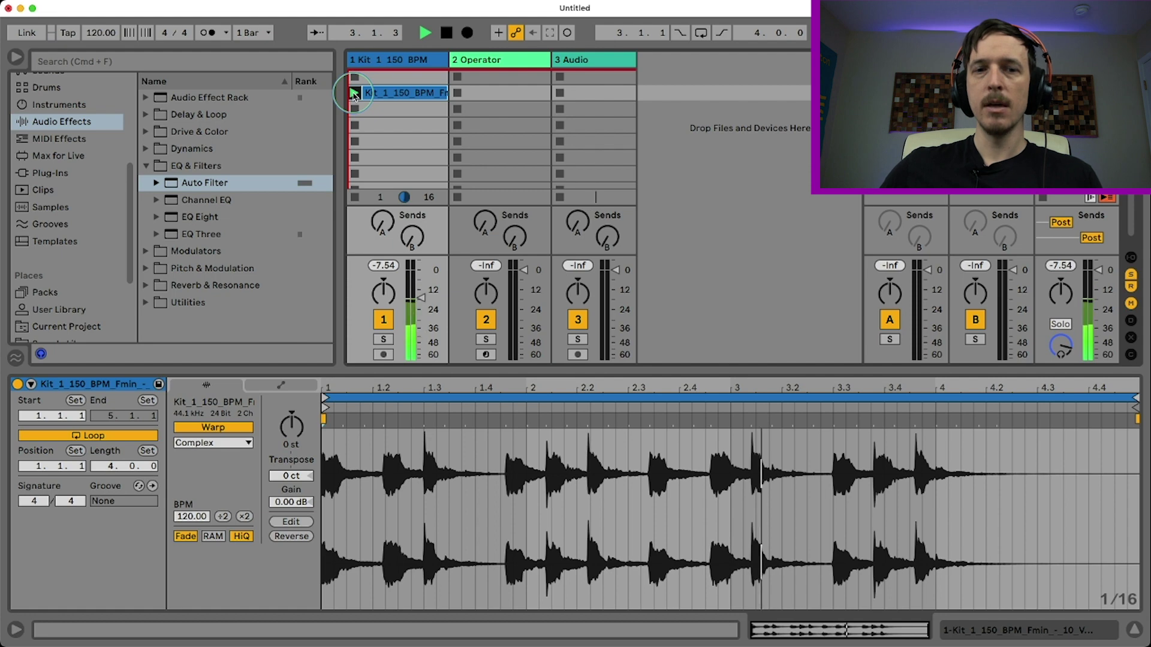
key(space)
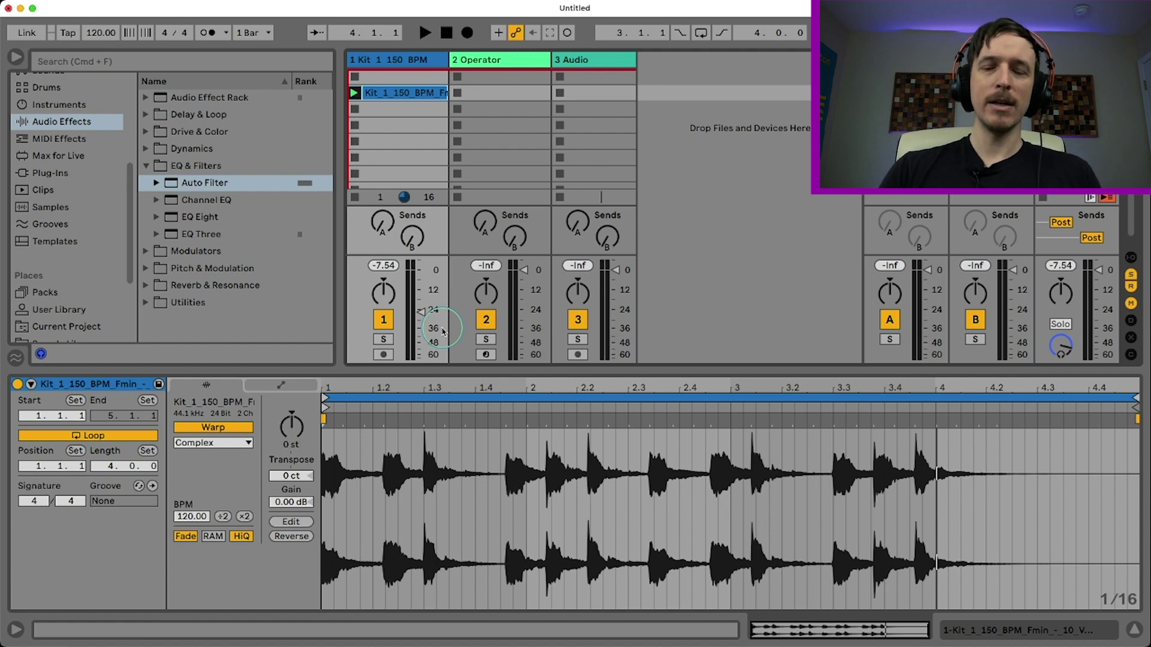
Delete the MIDI mapping from track 1's volume fader
key(super+m)
click(535, 307)
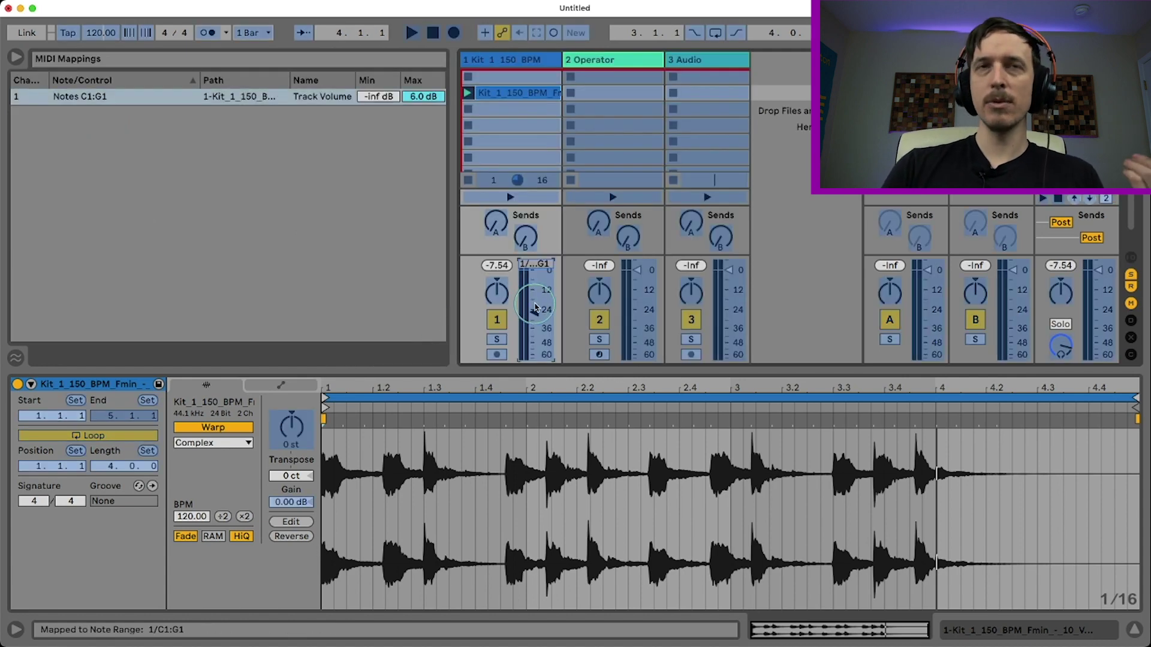
key(BackSpace)
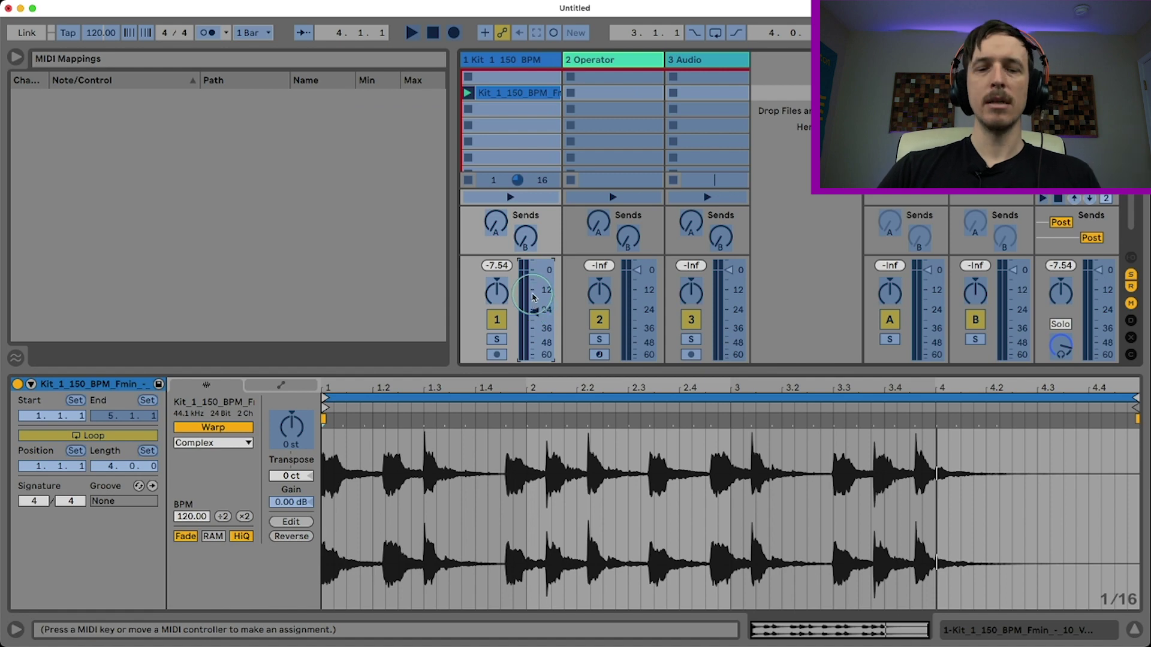
key(super+m)
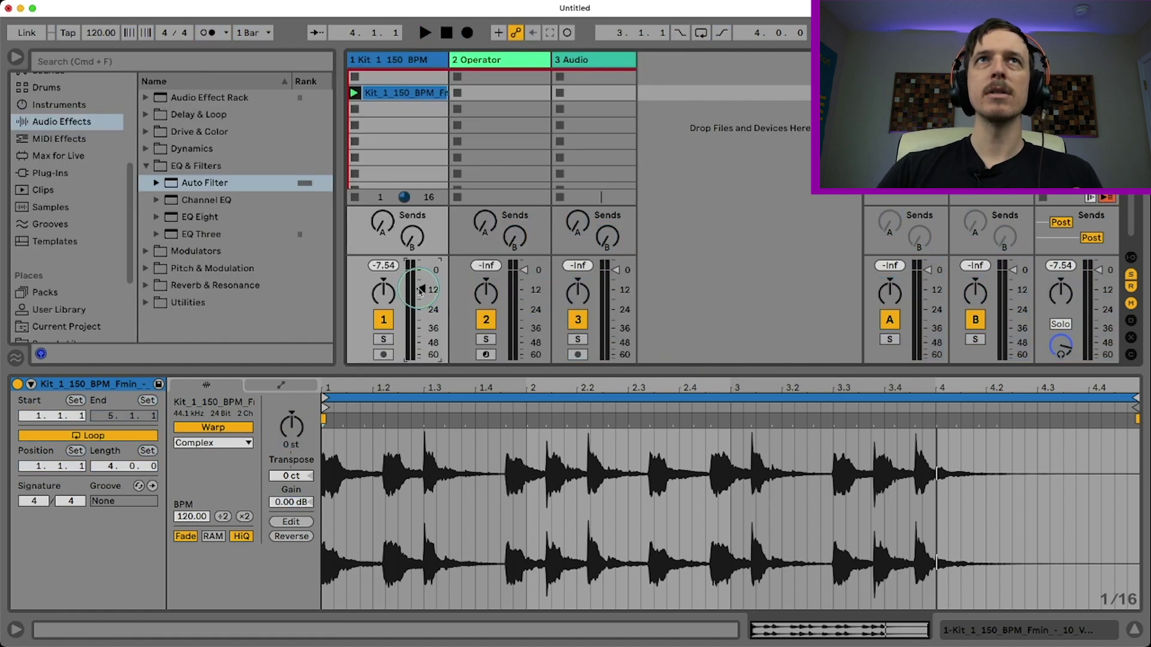
Add an Auto Filter to track 1 and MIDI-map its filter frequency to the note range C1 to B3
click(422, 65)
drag(204, 182, 258, 509)
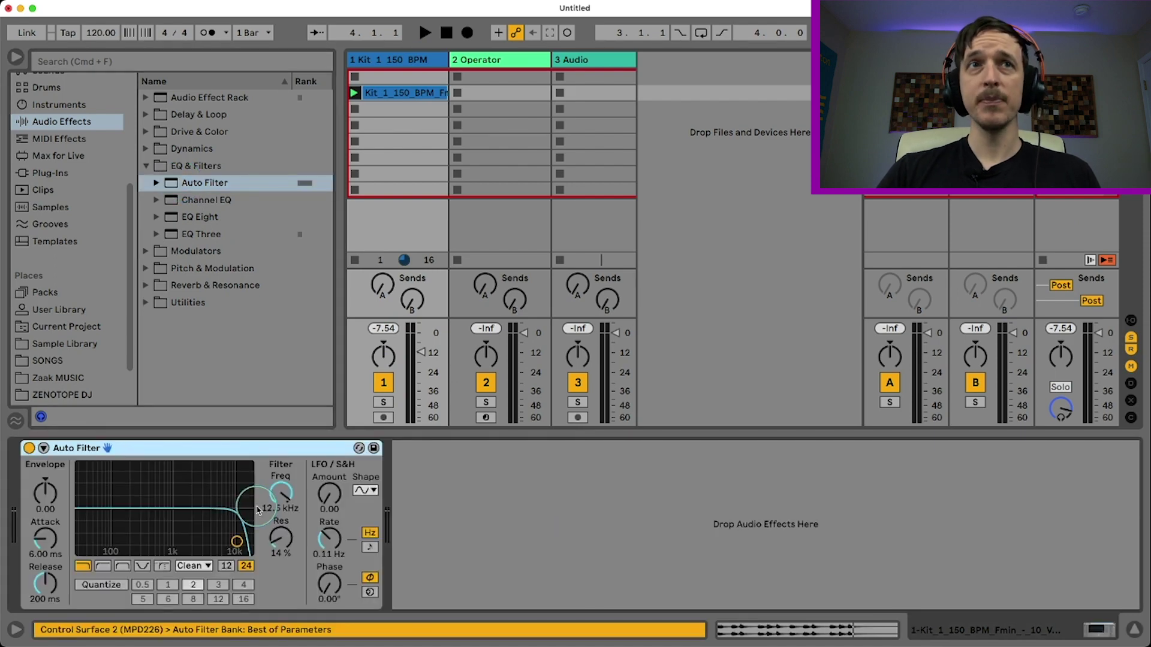
key(super+m)
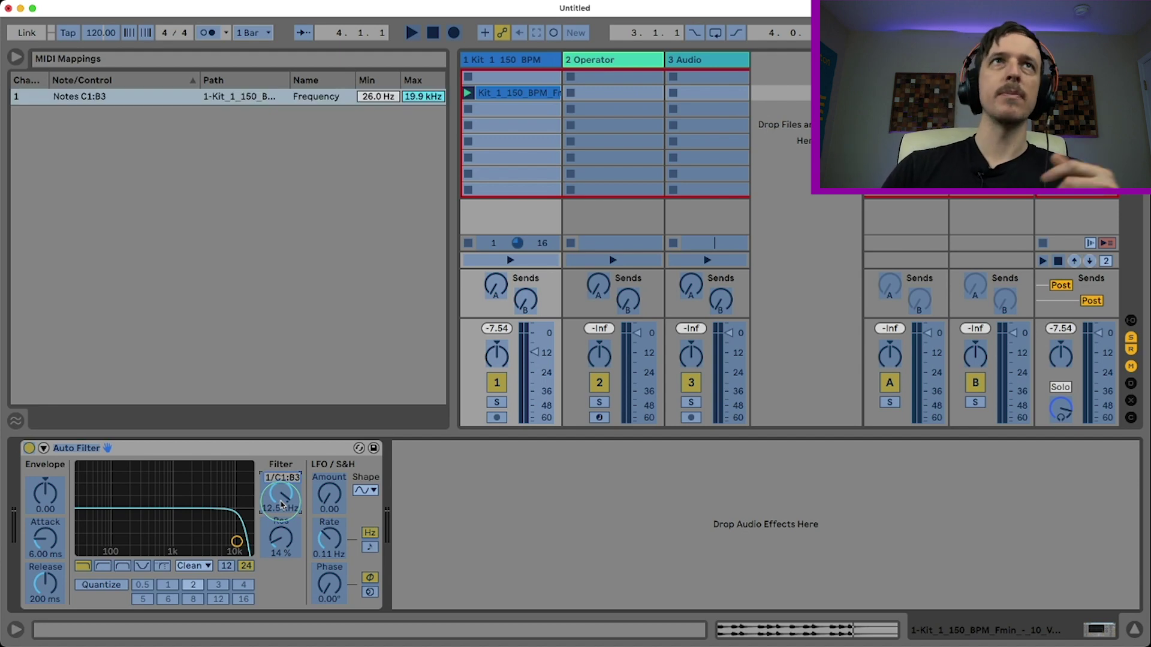
click(87, 96)
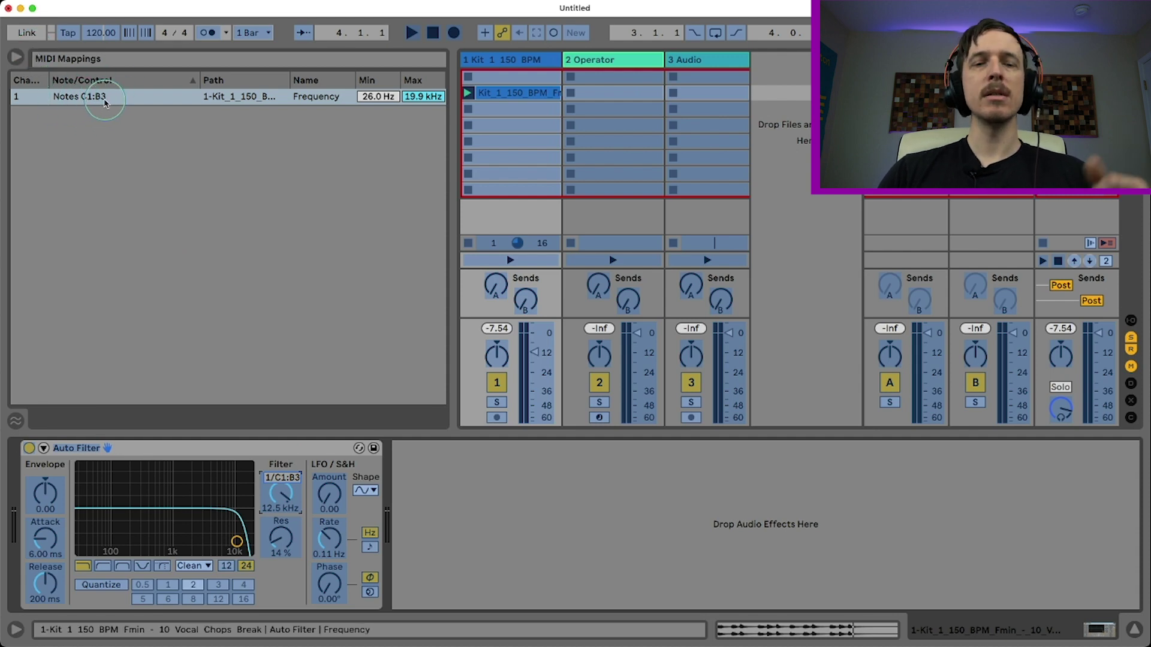
key(super+m)
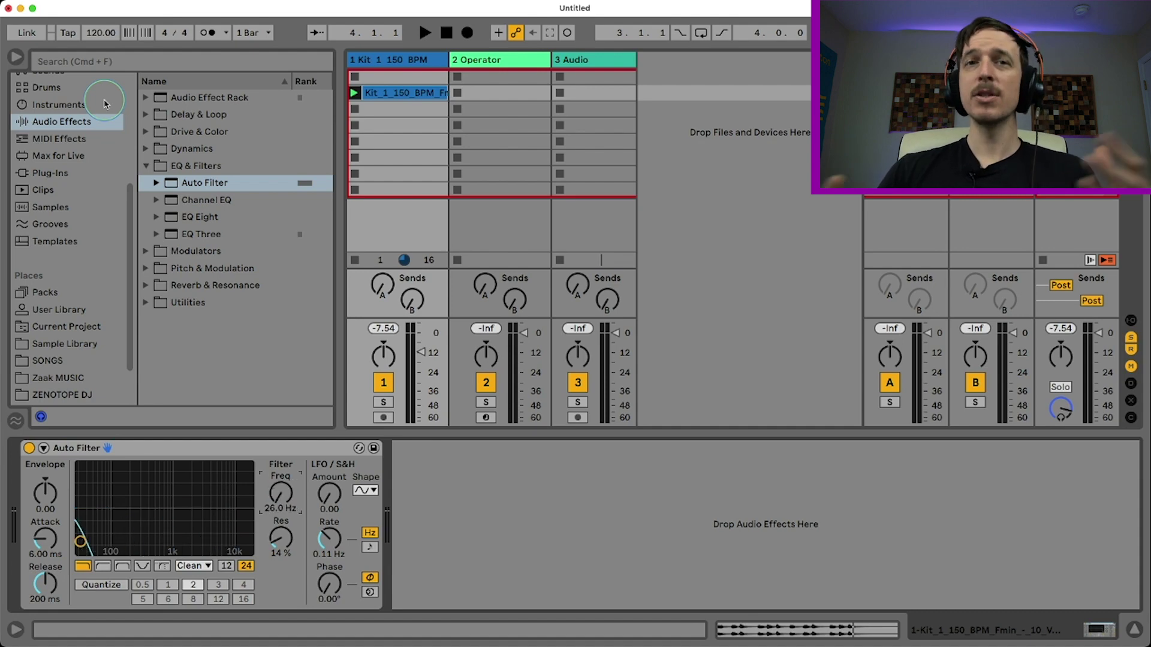
Delete the Auto Filter device from track 1
key(super+m)
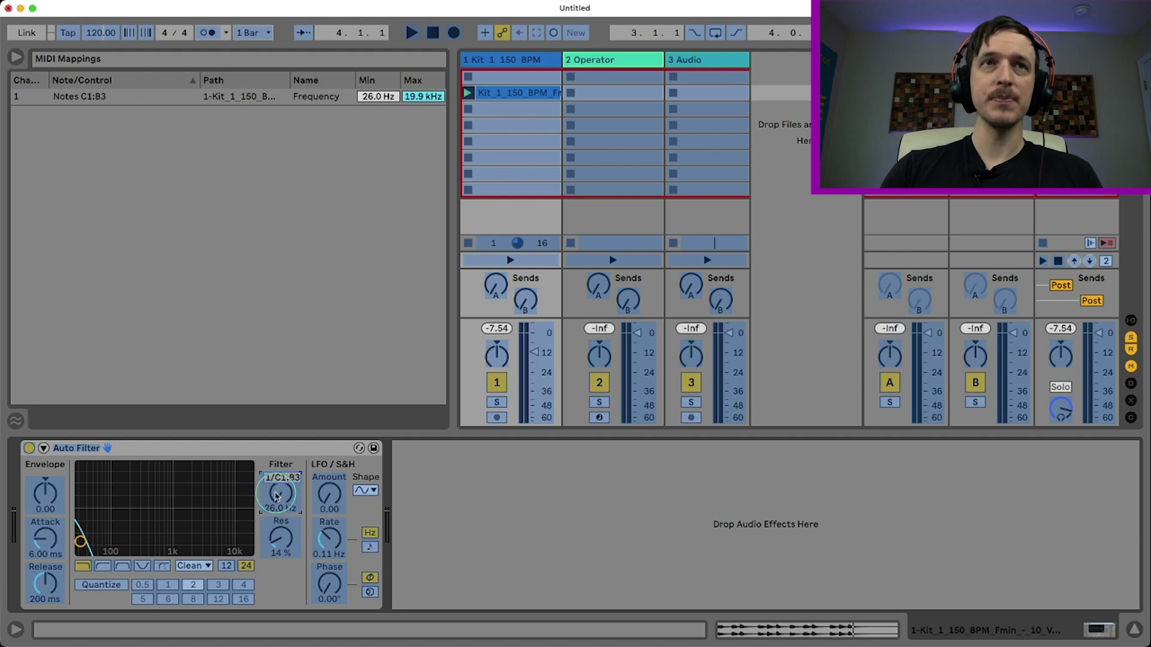
key(super+m)
click(250, 456)
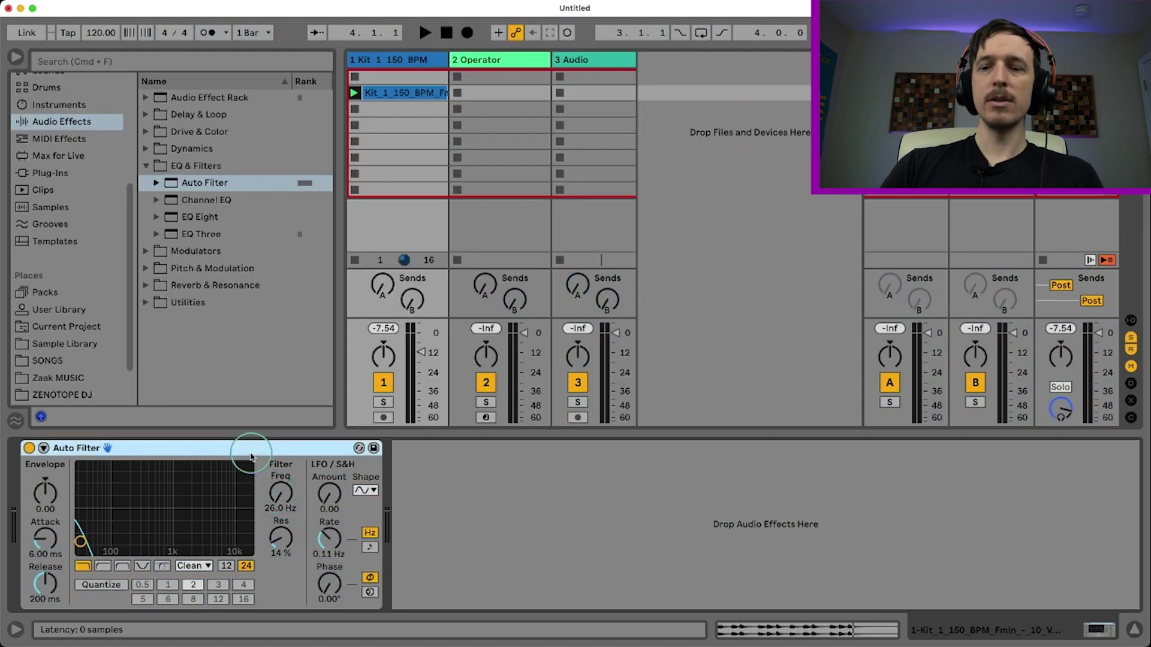
key(Delete)
click(414, 359)
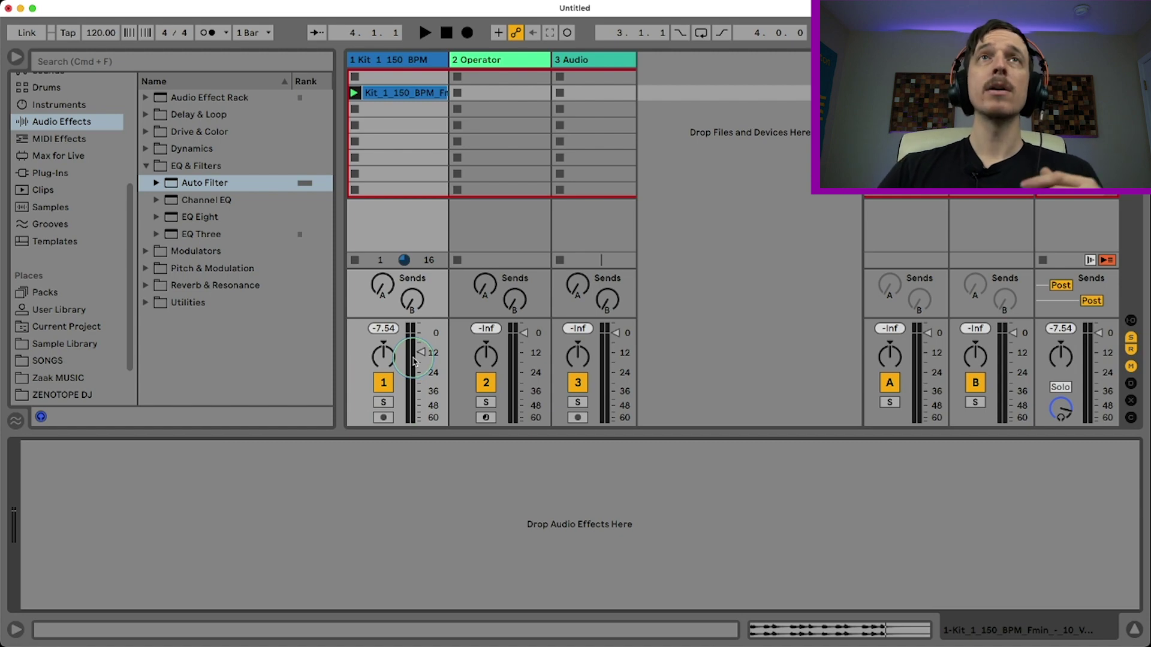
MIDI-map track 1's clip to the note range C1 to G1 with C1 as root, and audition the playback
click(421, 93)
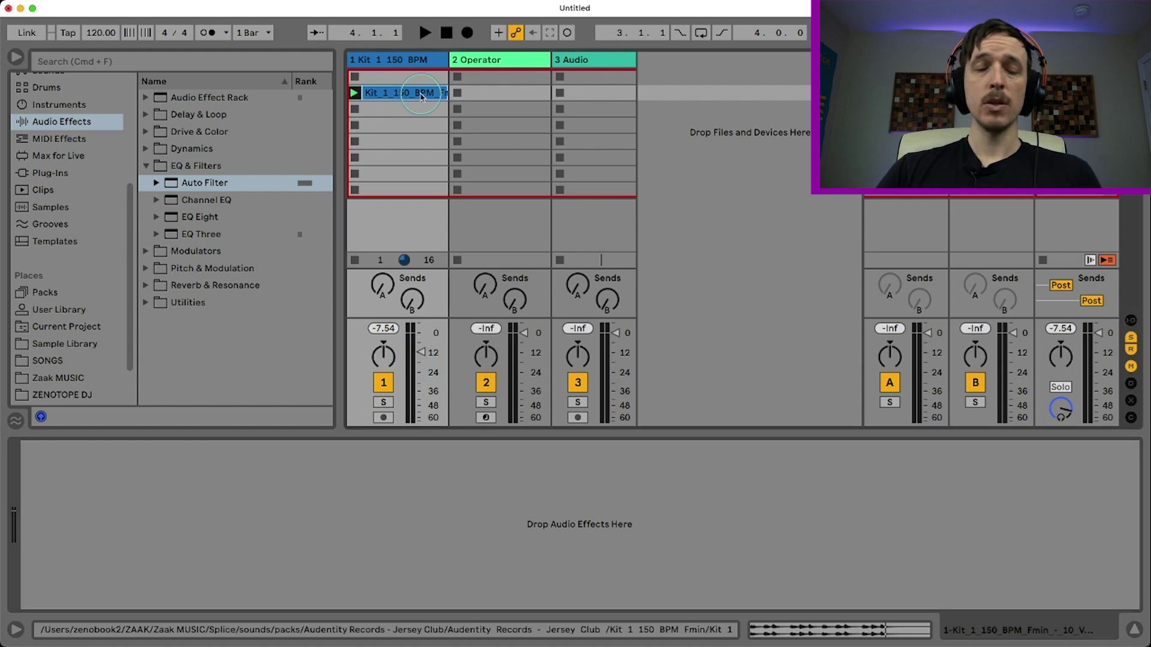
key(super+m)
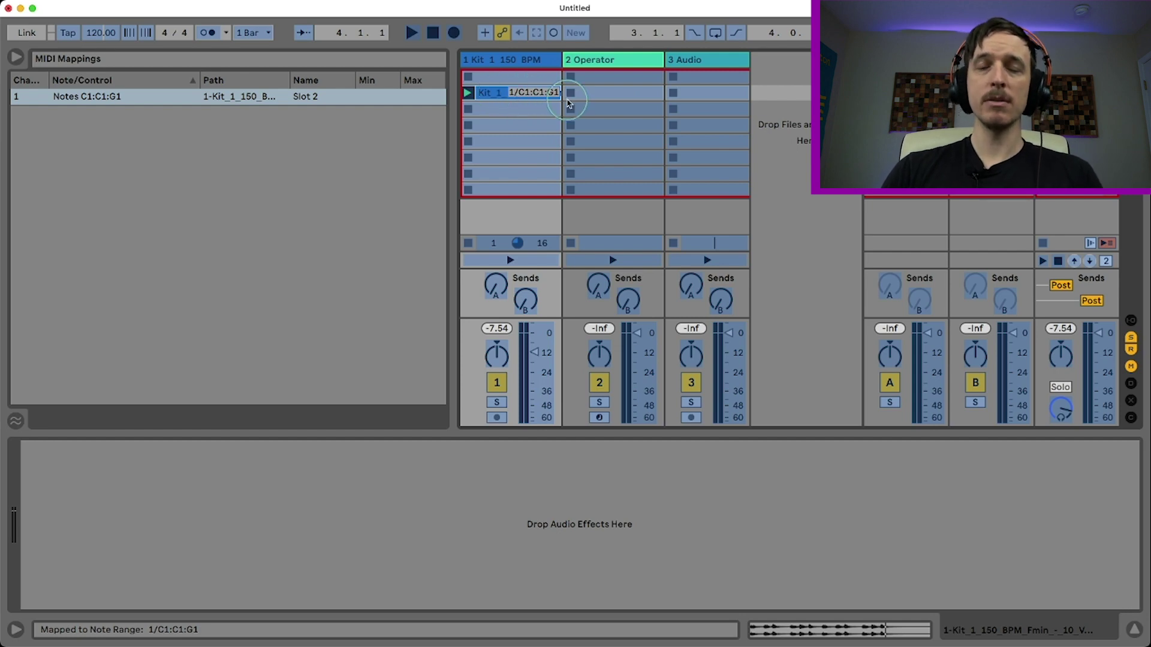
key(super+m)
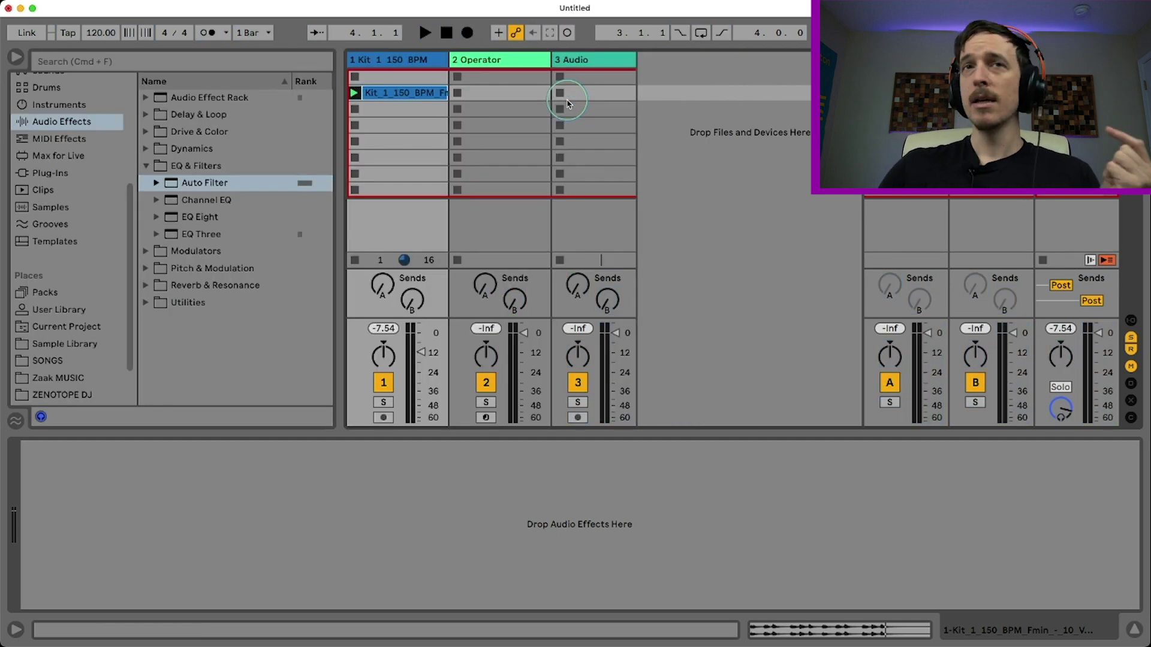
key(space)
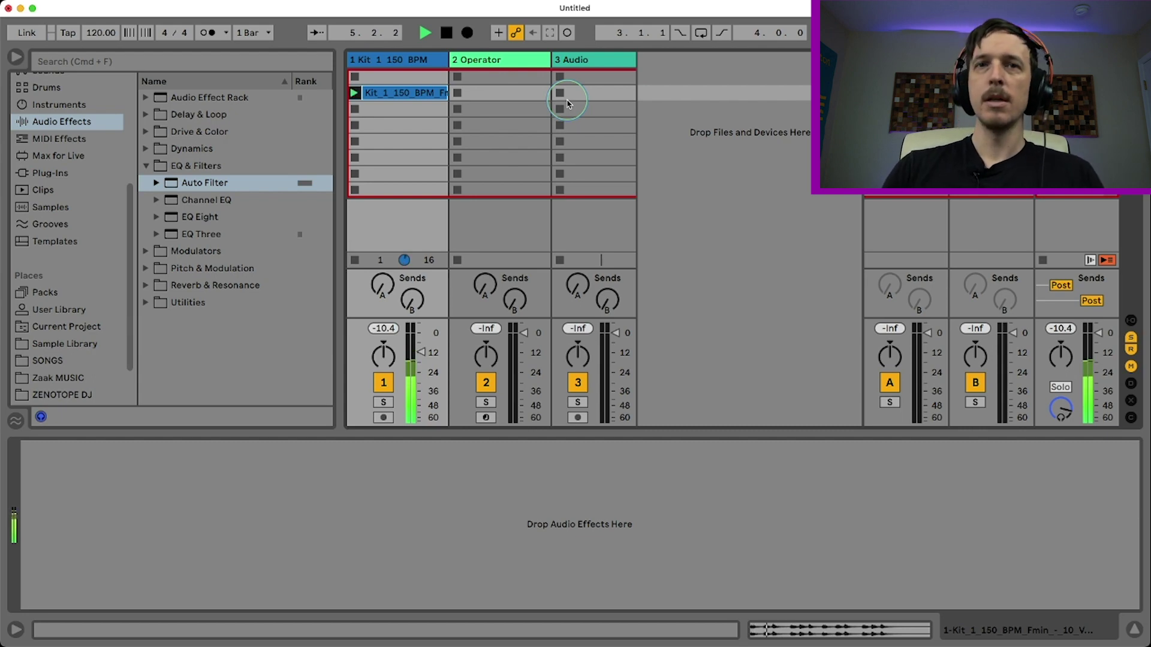
key(space)
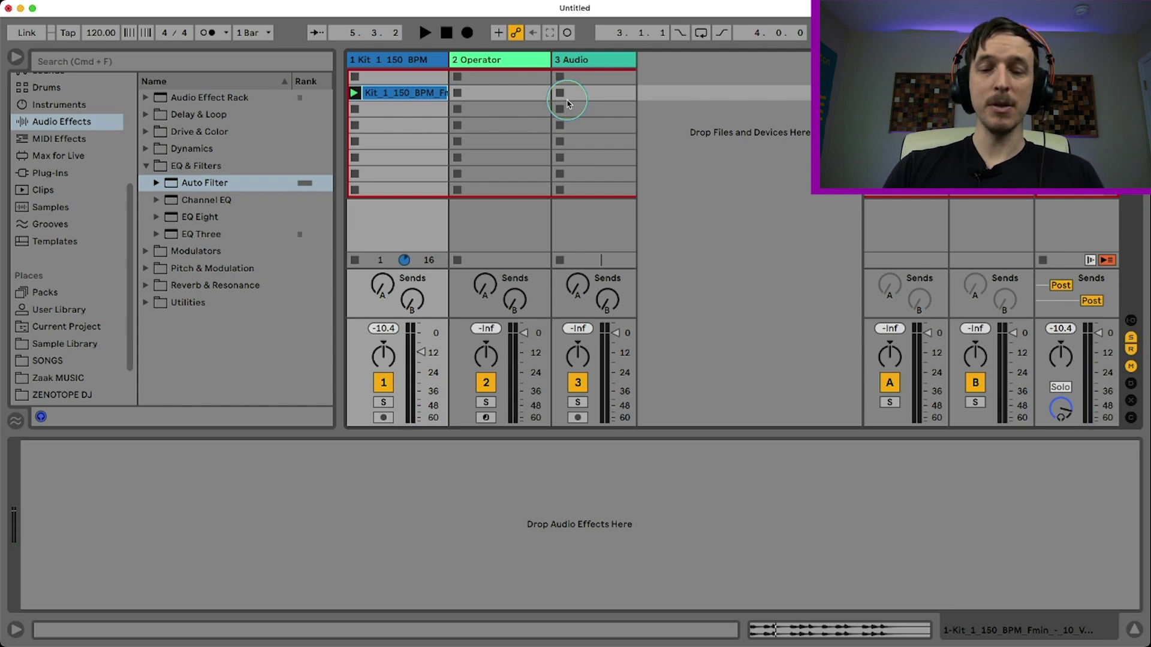
Remap track 1's clip to the range C1 to G1 with G1 as the root note, and audition the playback
key(super+m)
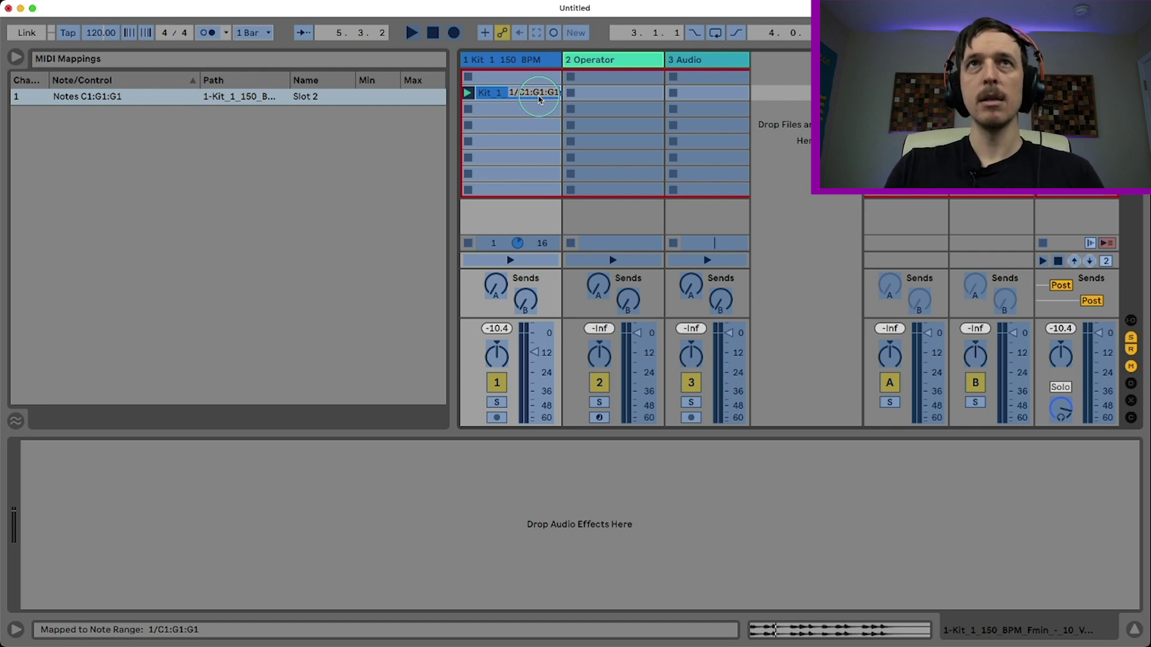
key(super+m)
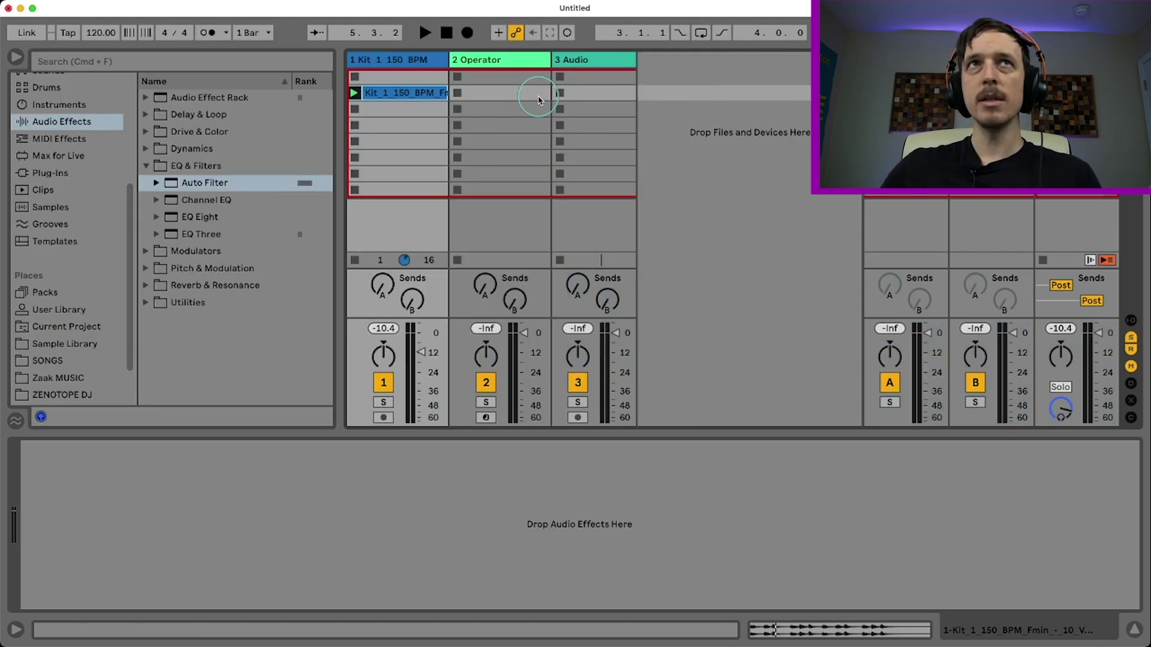
key(space)
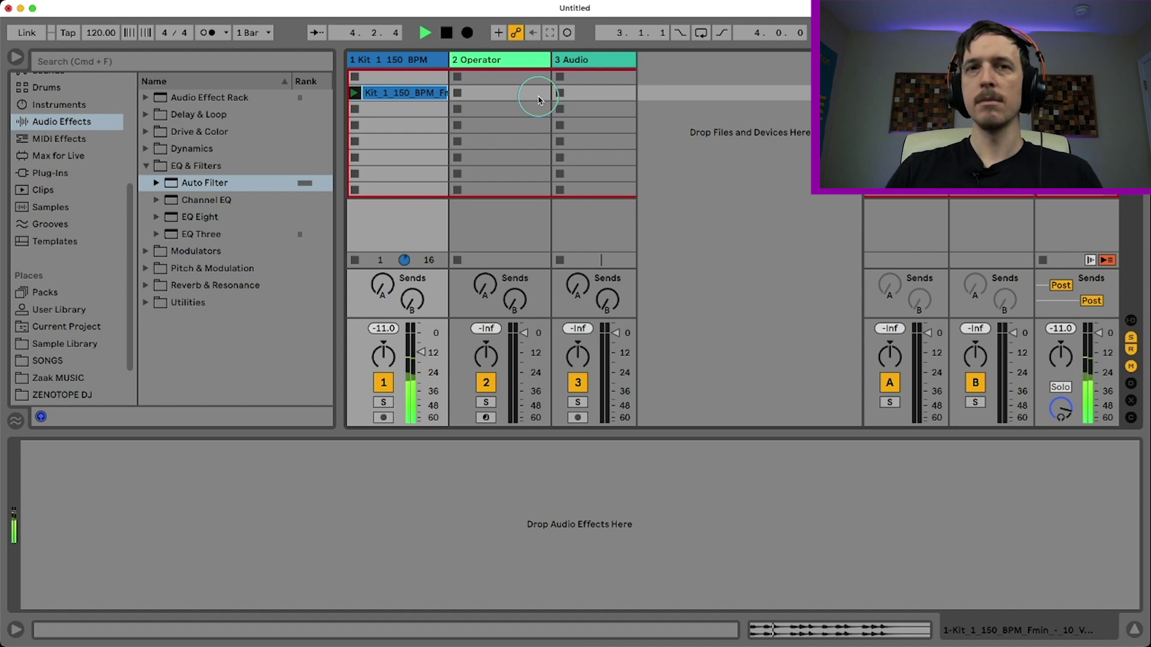
key(space)
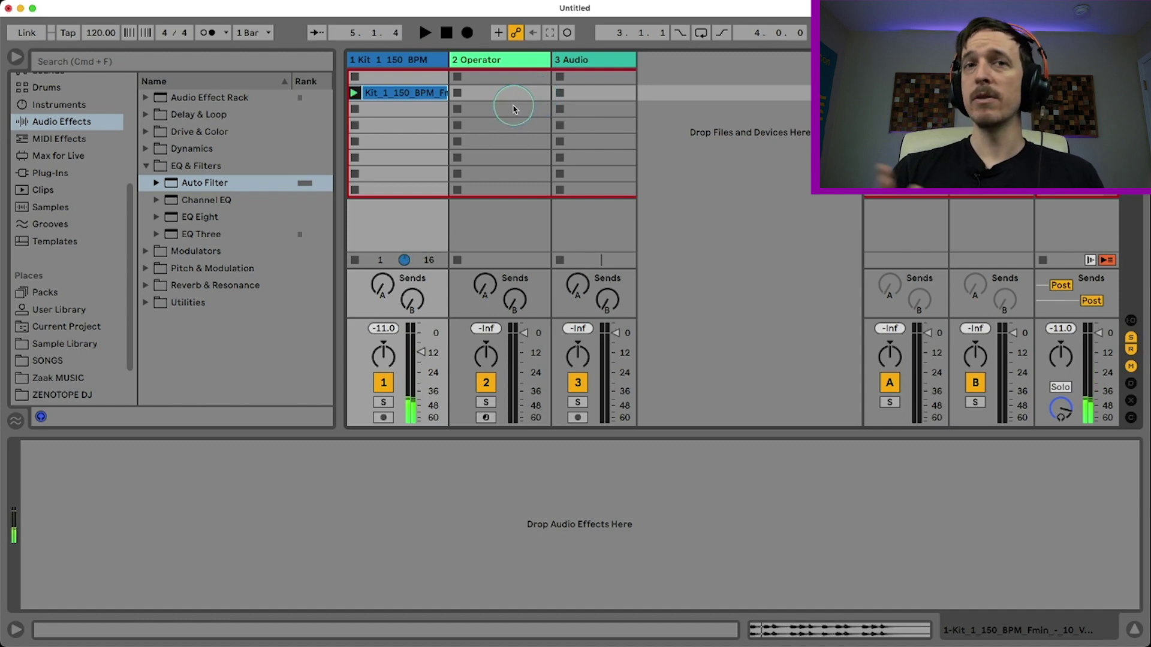
Replace the clip's mapping with the note range C1 to G1 using E1 as root, and select the clip outside mapping mode
key(super+m)
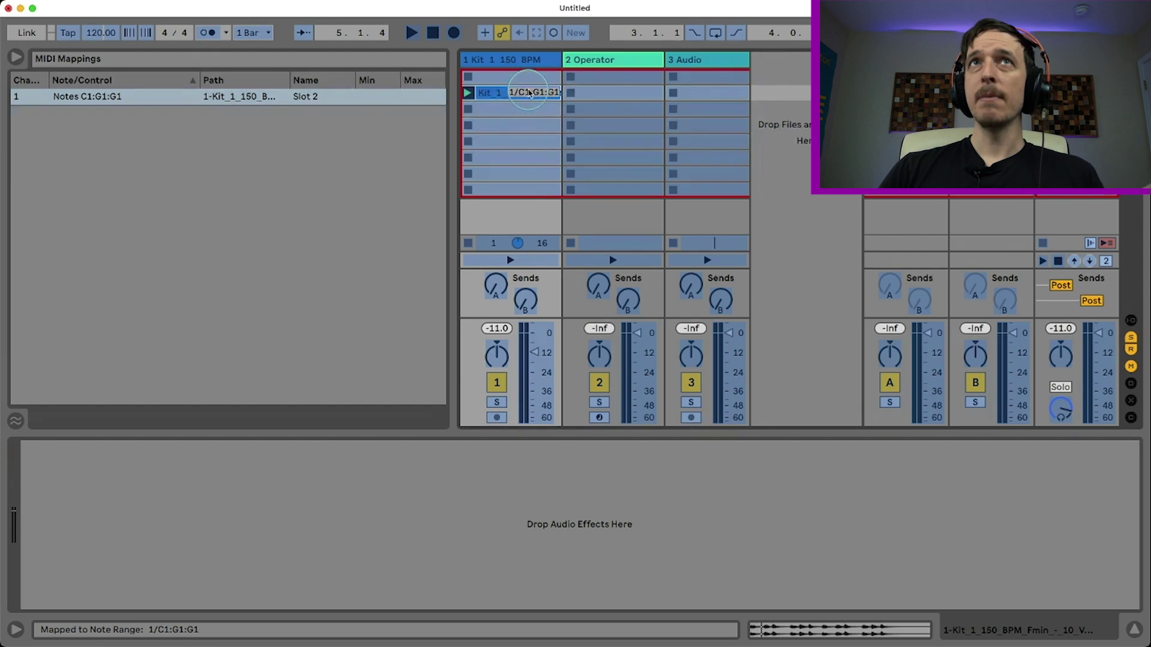
key(BackSpace)
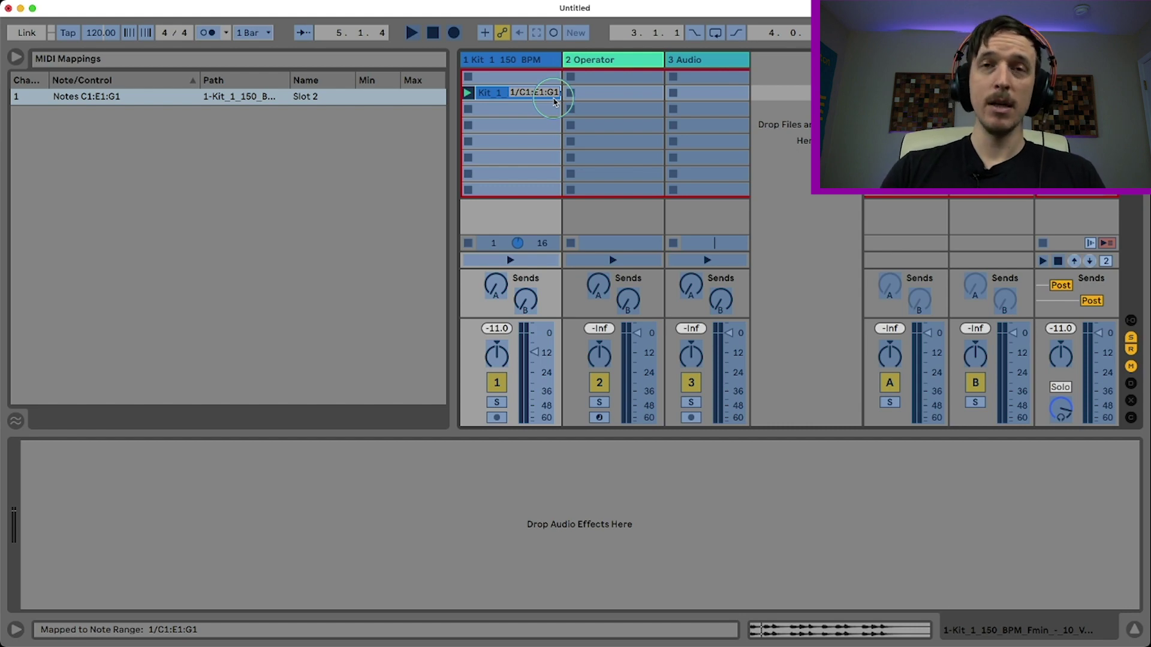
key(super+m)
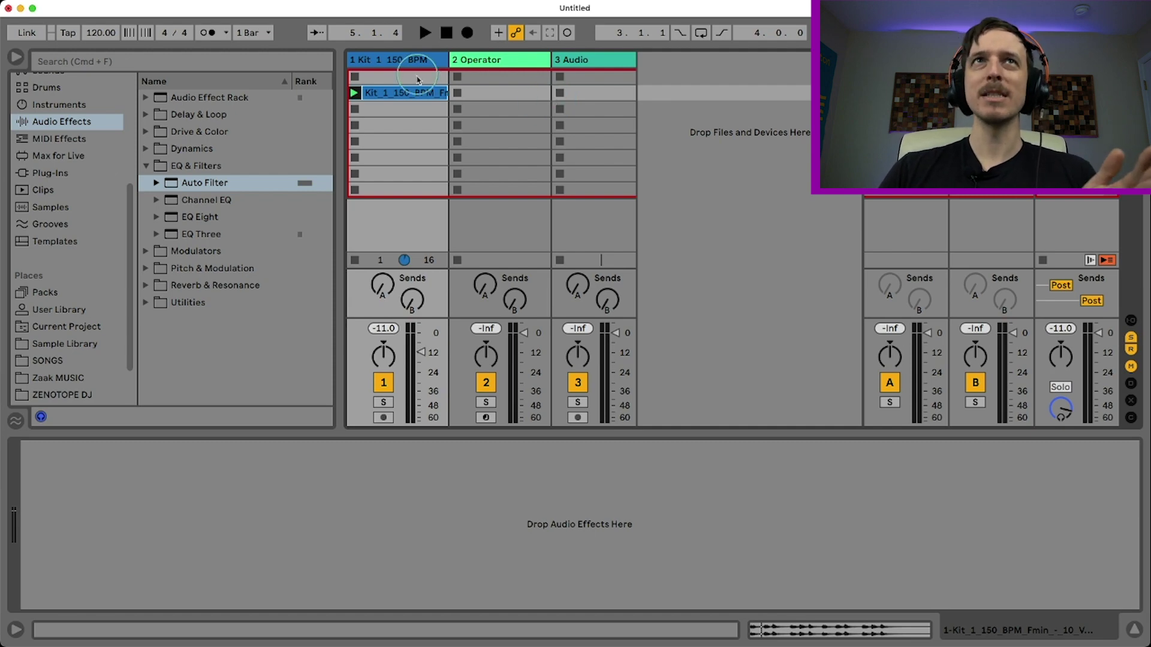
click(415, 101)
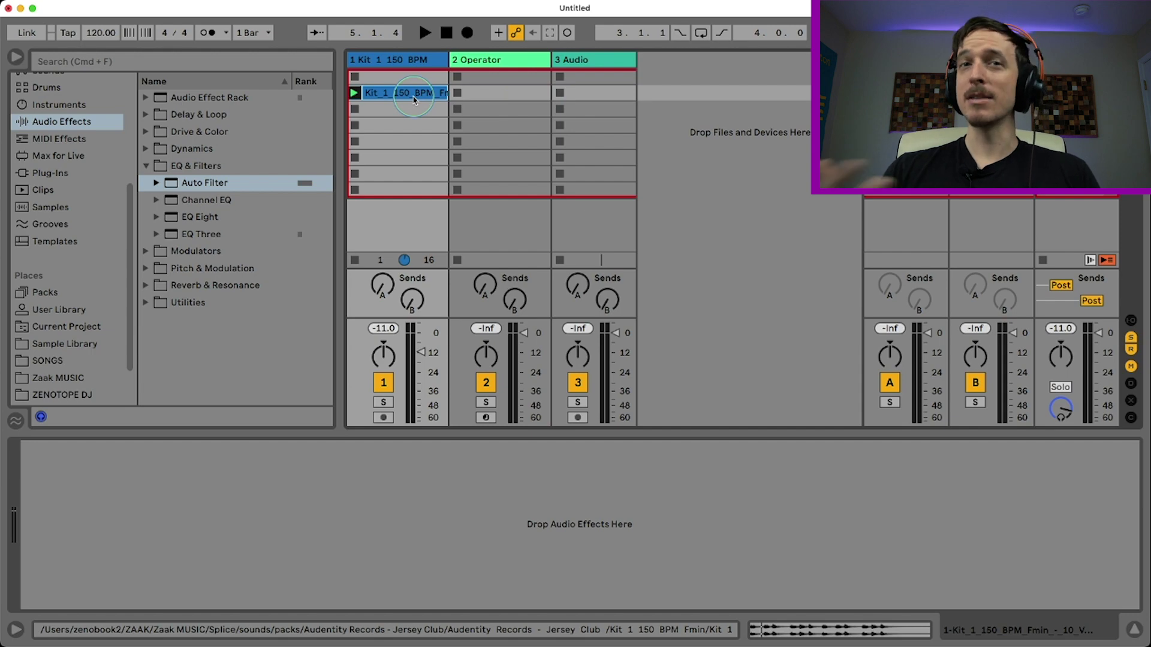